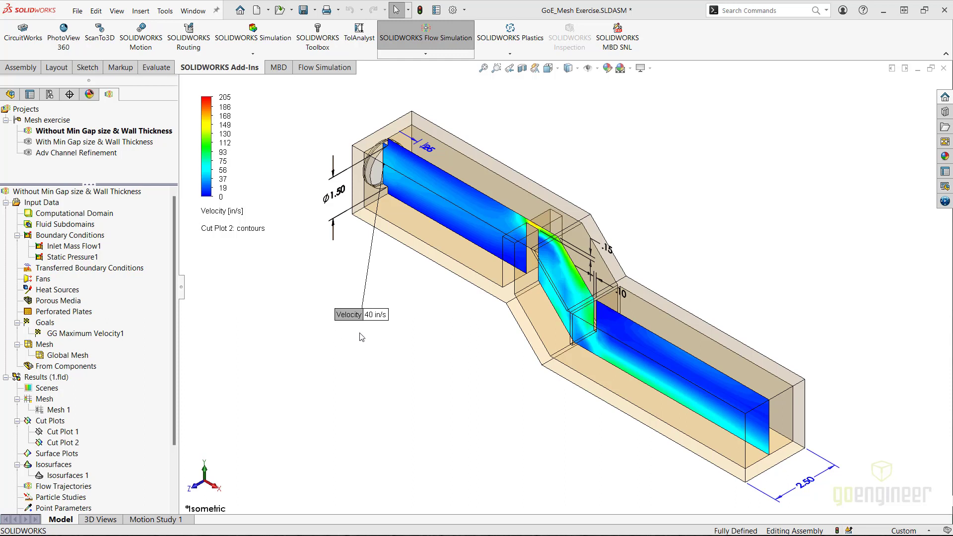
Step: Shift the Velocity 40 in/s probe label left and display the outlet's 14.6959473 lbf/in^2 static pressure
left_click_drag(356, 320, 327, 325)
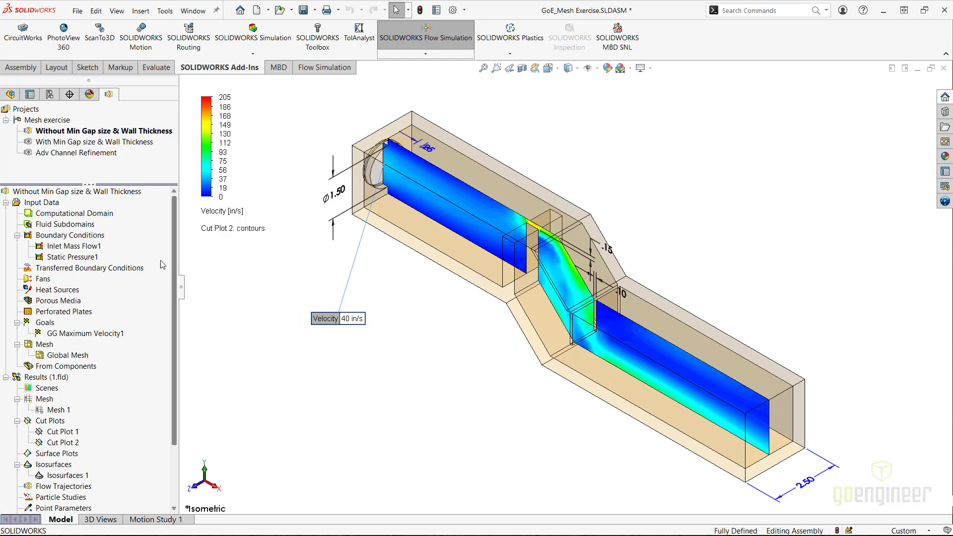
left_click(85, 257)
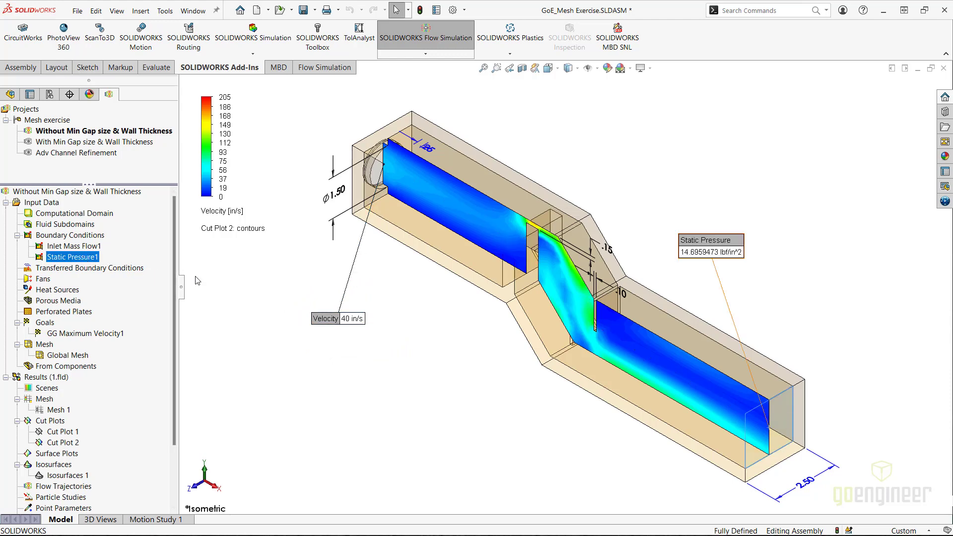
Step: Dismiss the Static Pressure callout, view from the Front zoomed in, and reposition the Velocity 40 in/s label
left_click(316, 320)
key("ctrl+1")
left_click_drag(316, 322, 272, 333)
scroll(553, 299, "down", 2)
scroll(569, 201, "down", 1)
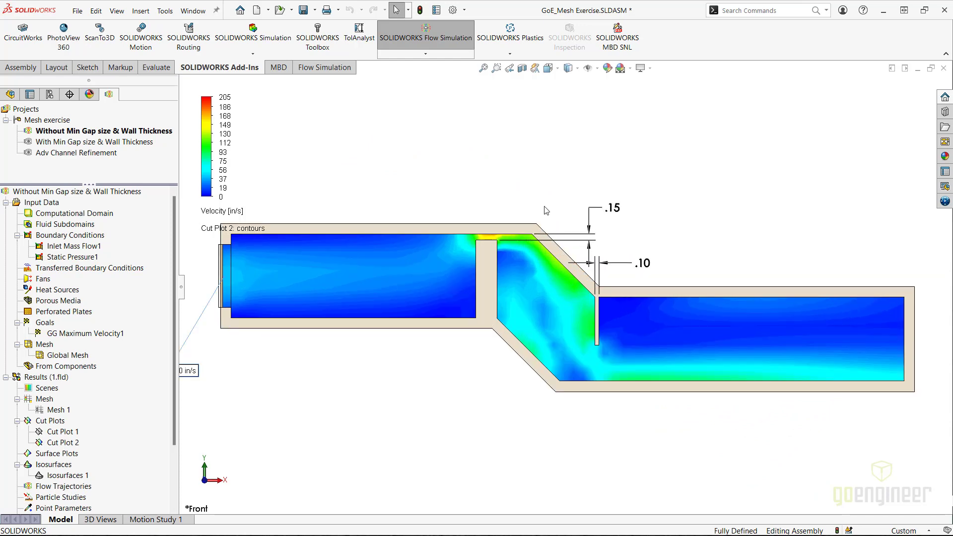
left_click_drag(205, 381, 217, 387)
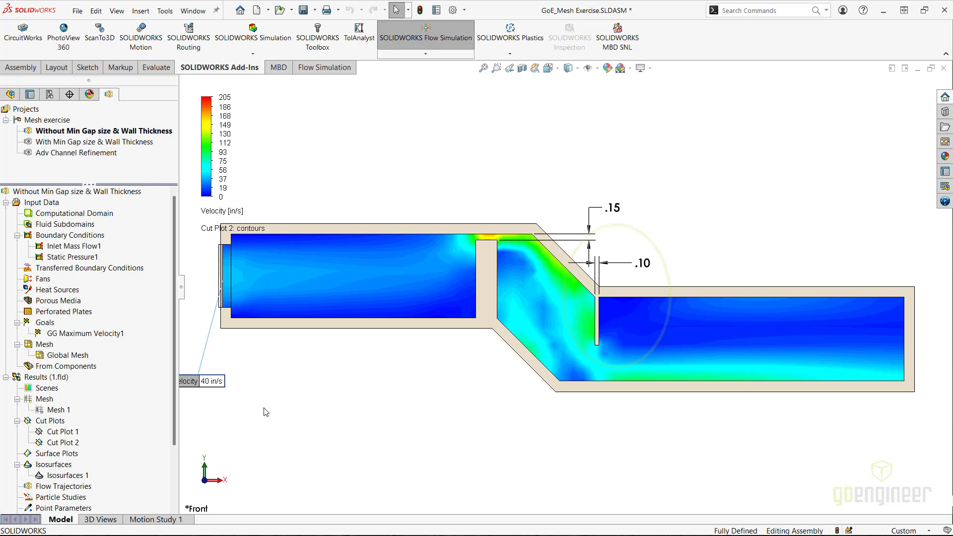
left_click_drag(213, 381, 231, 390)
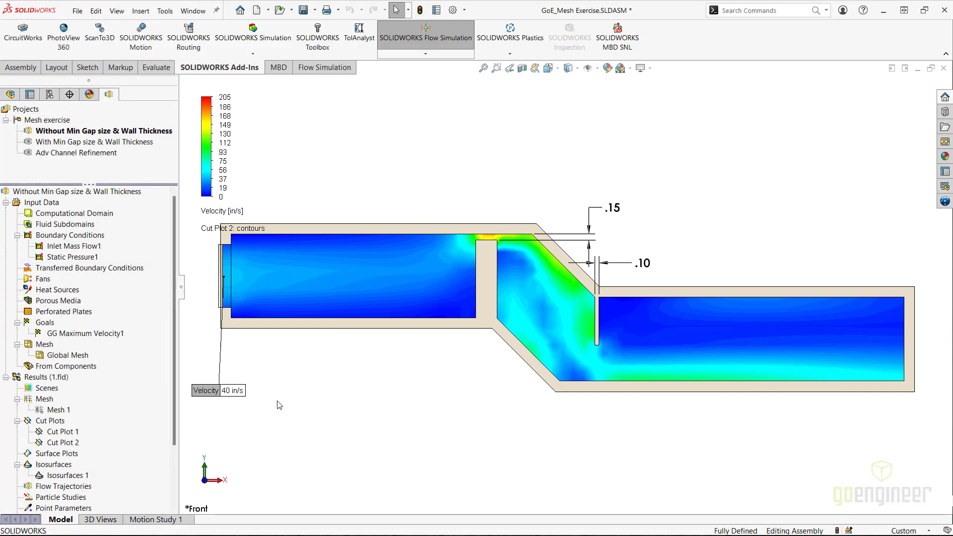
Step: Display the mesh cell grid on Cut Plot 1's velocity plot
right_click(73, 432)
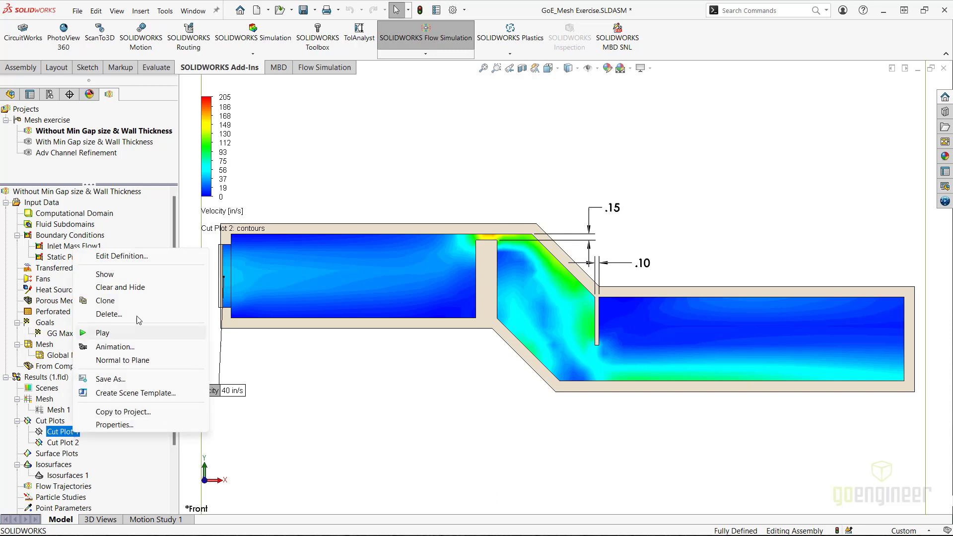
left_click(116, 275)
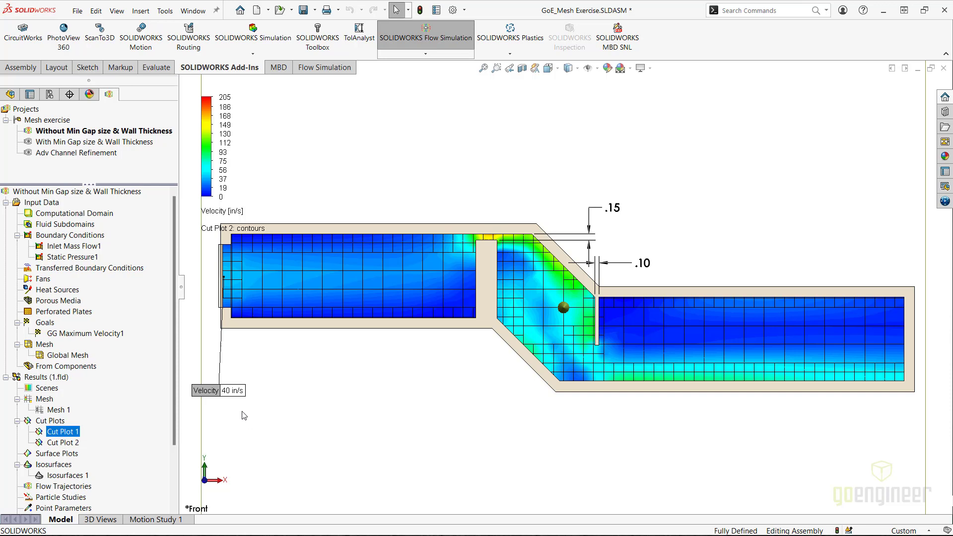
right_click(83, 357)
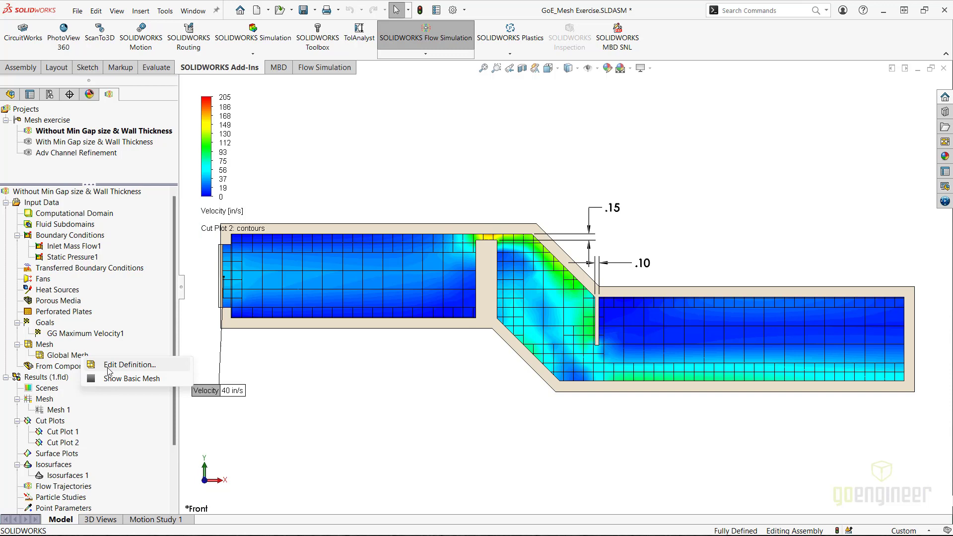
Step: Edit the Global Mesh definition and enable a manual minimum gap size, currently 1.518 in
left_click(160, 367)
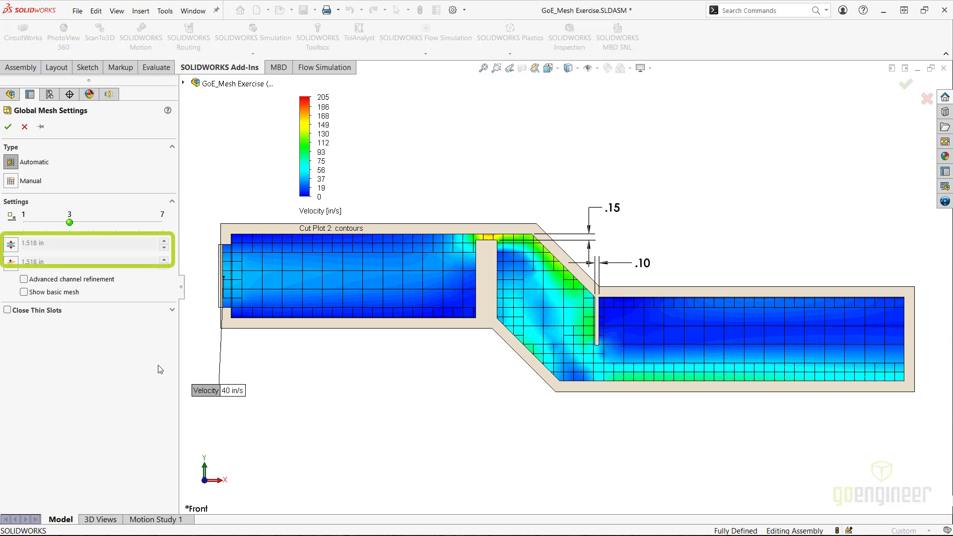
left_click(11, 245)
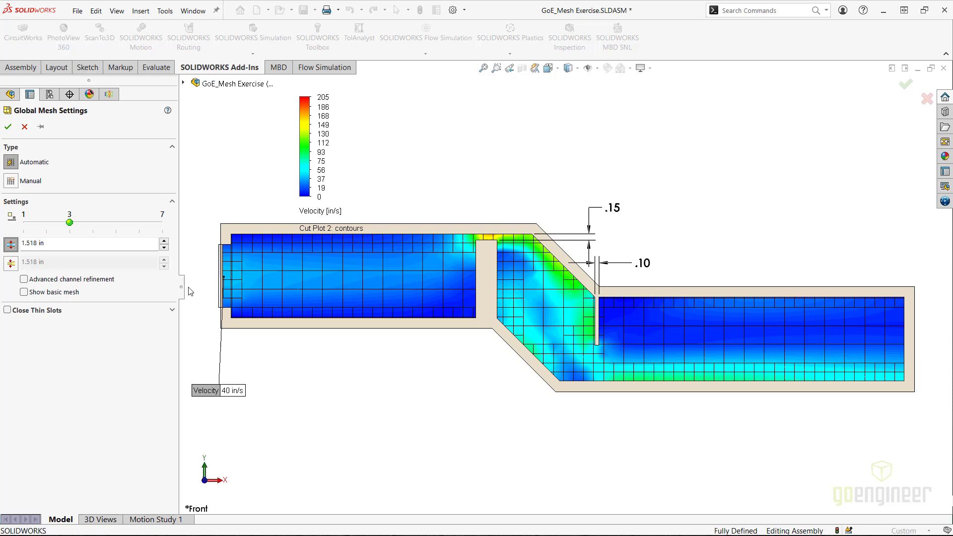
Step: Change the minimum gap size from 1.518 in to 0.15 in
left_click(47, 246)
type("0.15")
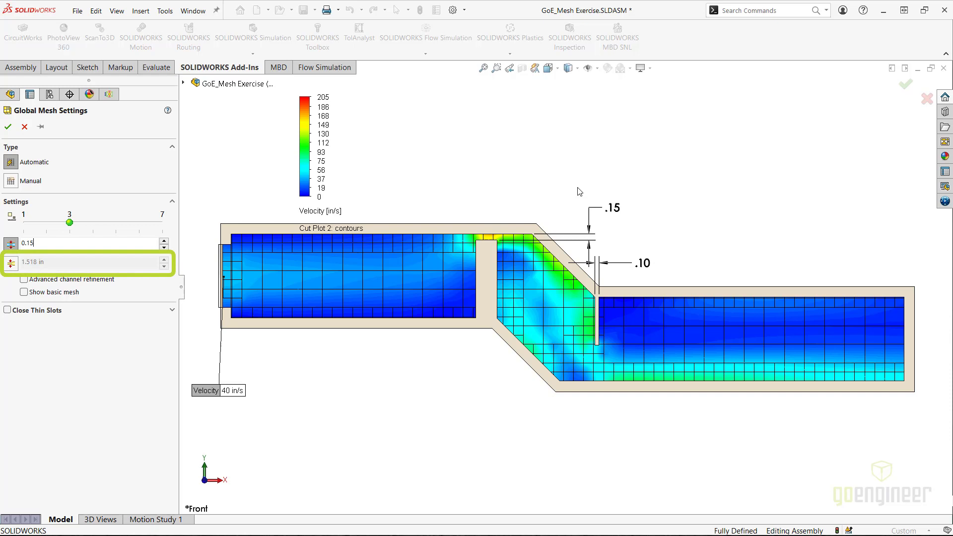
middle_click_drag(580, 191, 564, 315, "ctrl")
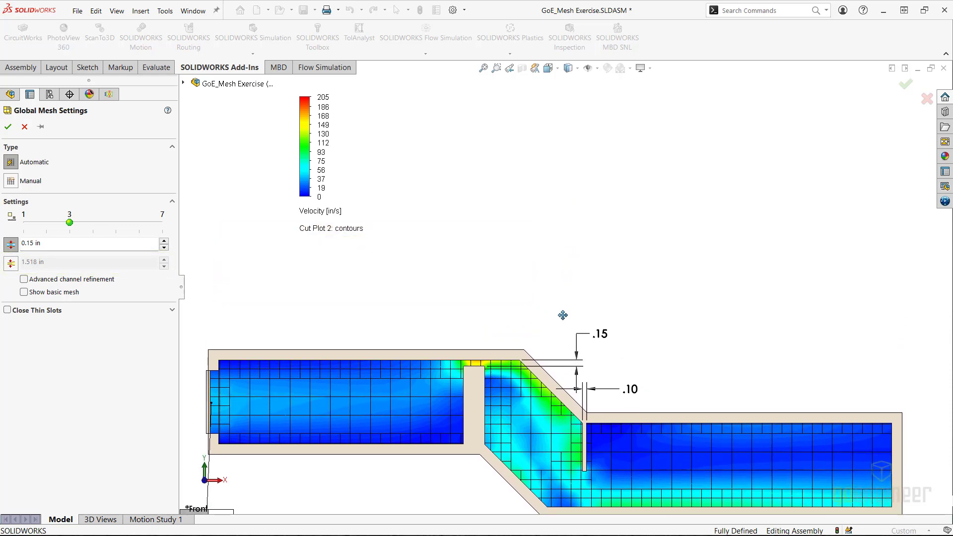
scroll(563, 315, "up", 3)
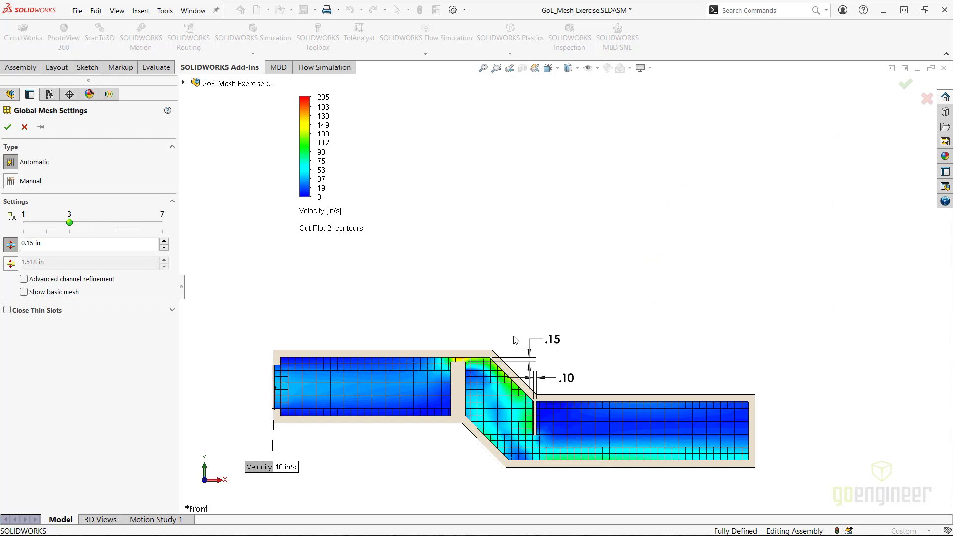
Step: Enable minimum wall thickness at 0.1 in and confirm the Global Mesh Settings with OK
left_click(10, 266)
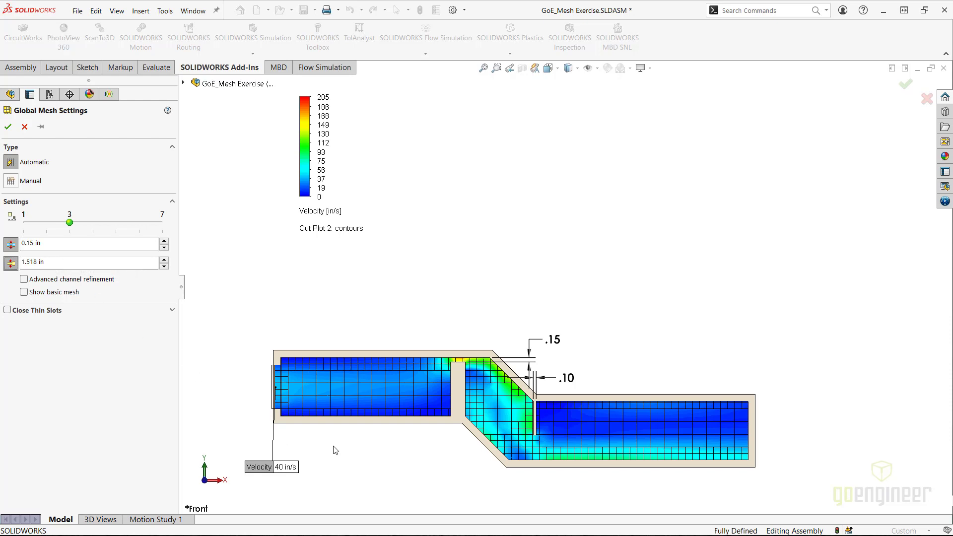
scroll(338, 458, "down", 1)
scroll(338, 458, "down", 1)
scroll(412, 420, "down", 1)
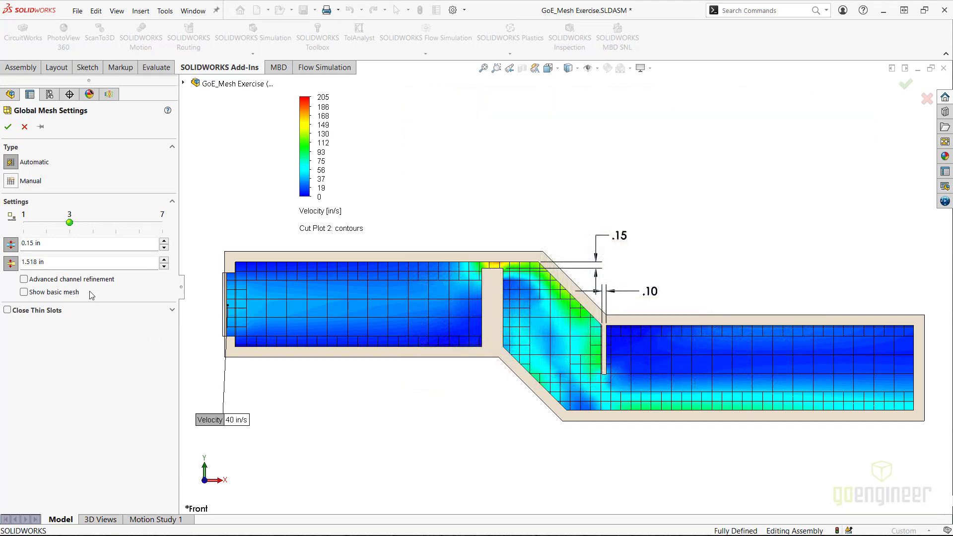
left_click_drag(60, 262, 16, 266)
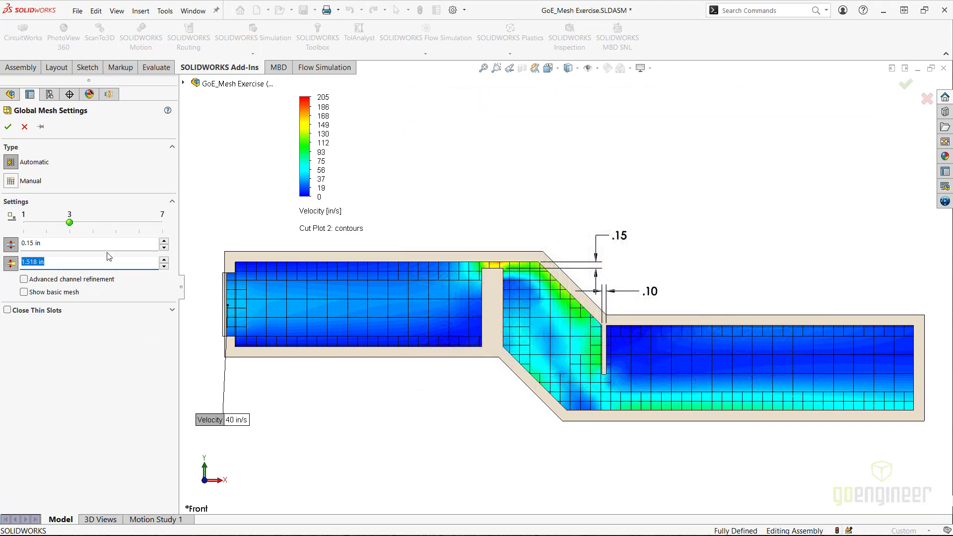
type("0.1")
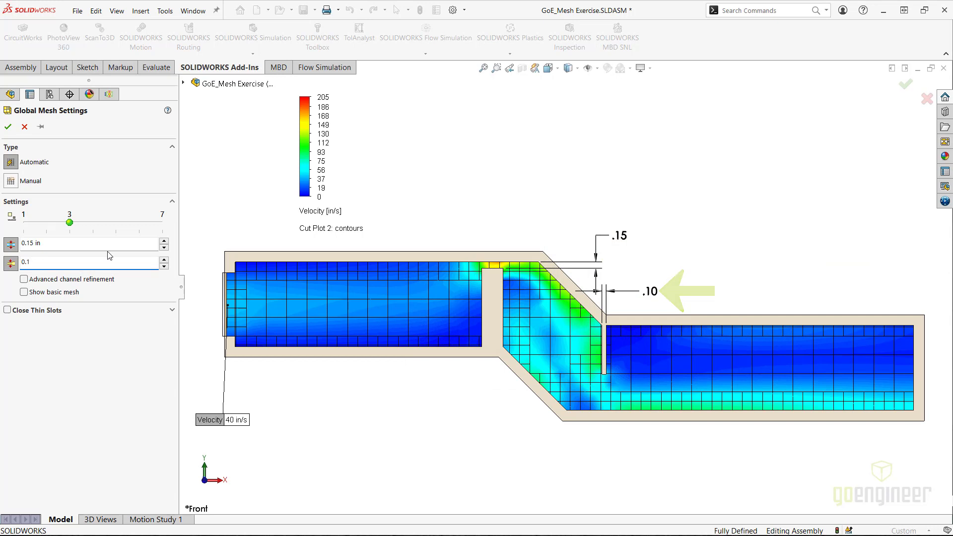
left_click(10, 131)
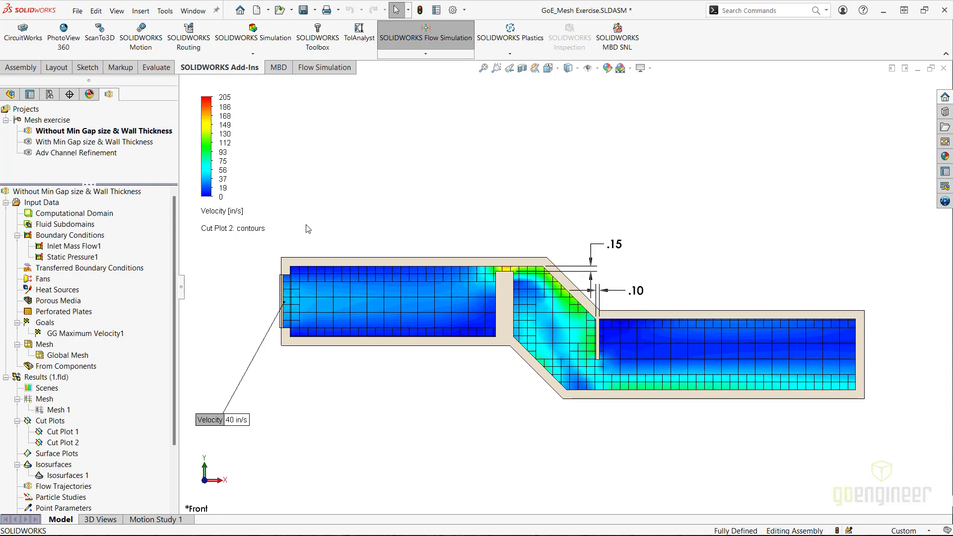
Step: Rebuild the results and activate the With Min Gap size & Wall Thickness project (265 in/s peak)
scroll(313, 231, "up", 2)
middle_click_drag(313, 231, 351, 282, "ctrl")
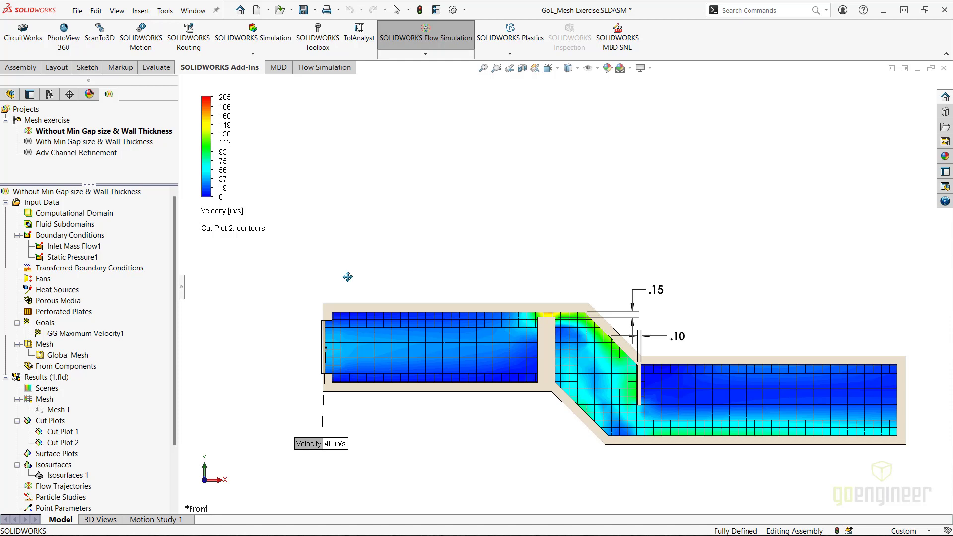
right_click(103, 192)
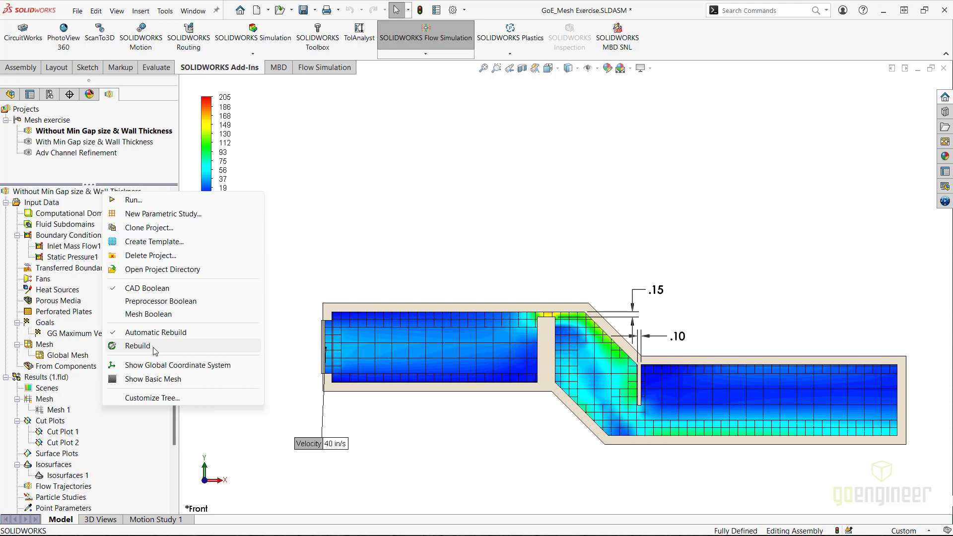
left_click(215, 345)
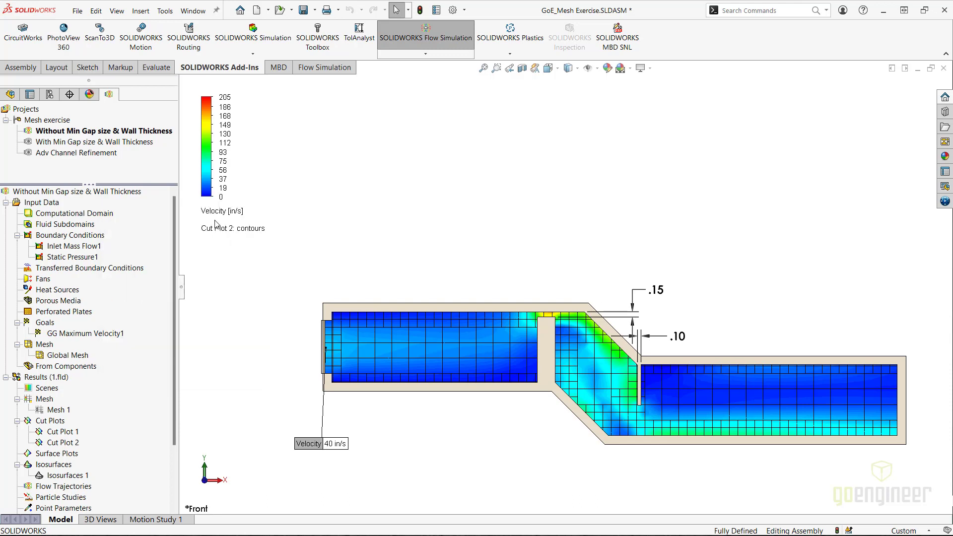
right_click(81, 144)
left_click(103, 148)
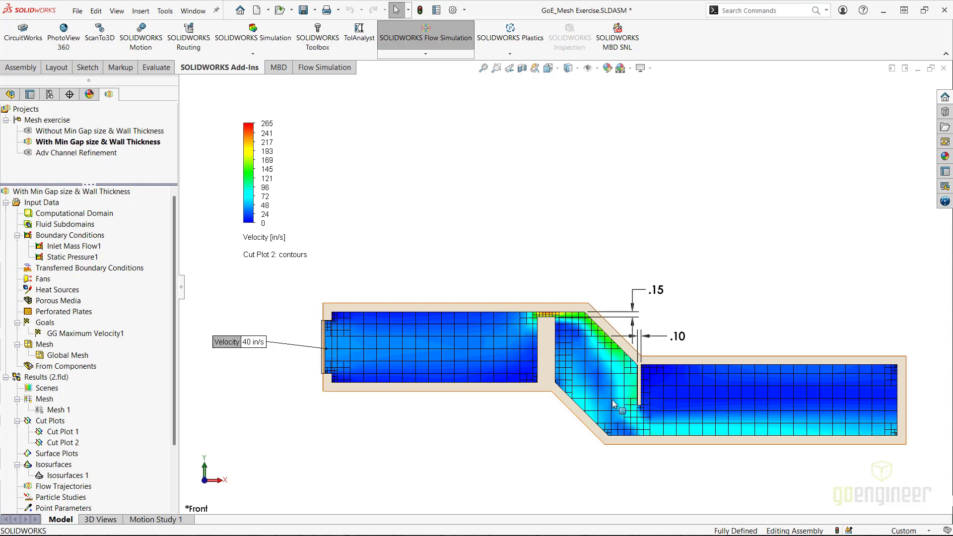
Step: Zoom into the thin .15 gap and centre it to inspect the refined mesh cells
scroll(615, 405, "down", 2)
scroll(640, 408, "down", 2)
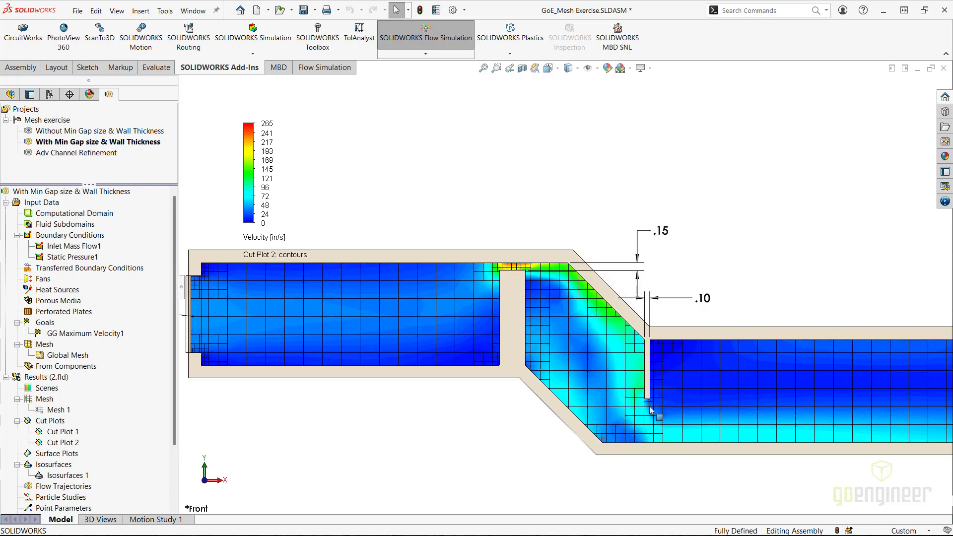
scroll(641, 407, "down", 2)
scroll(573, 417, "down", 1)
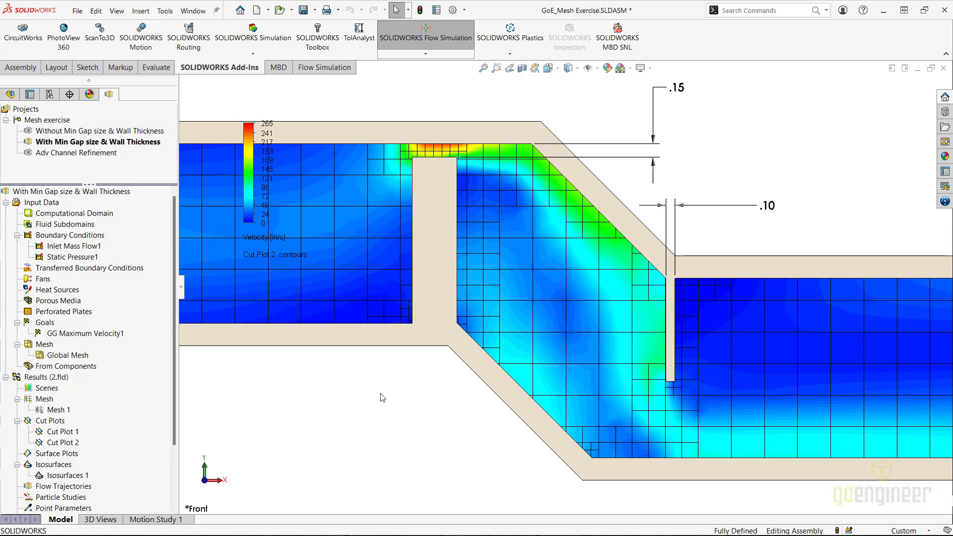
middle_click_drag(383, 397, 425, 448, "ctrl")
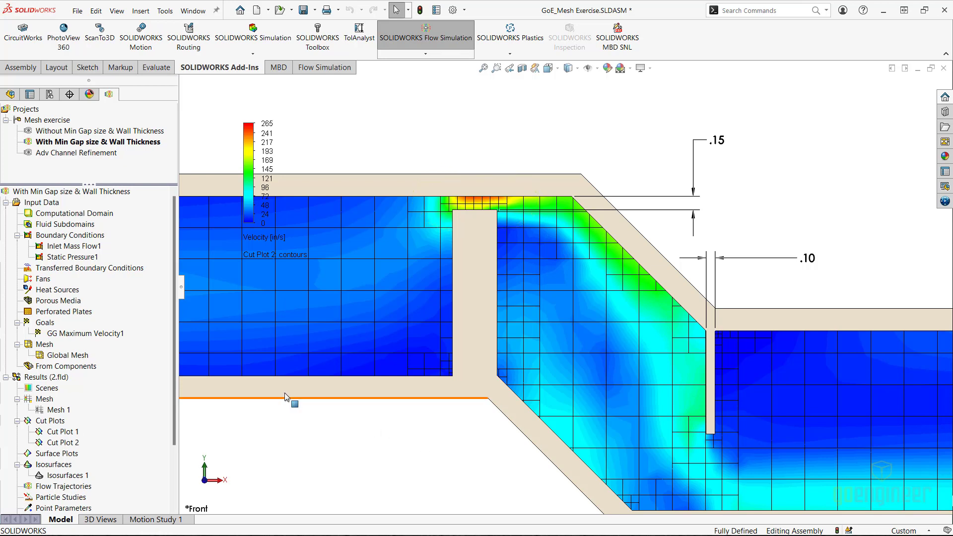
Step: Edit the Global Mesh definition, zoom out over the channel, and tick Advanced channel refinement
right_click(59, 358)
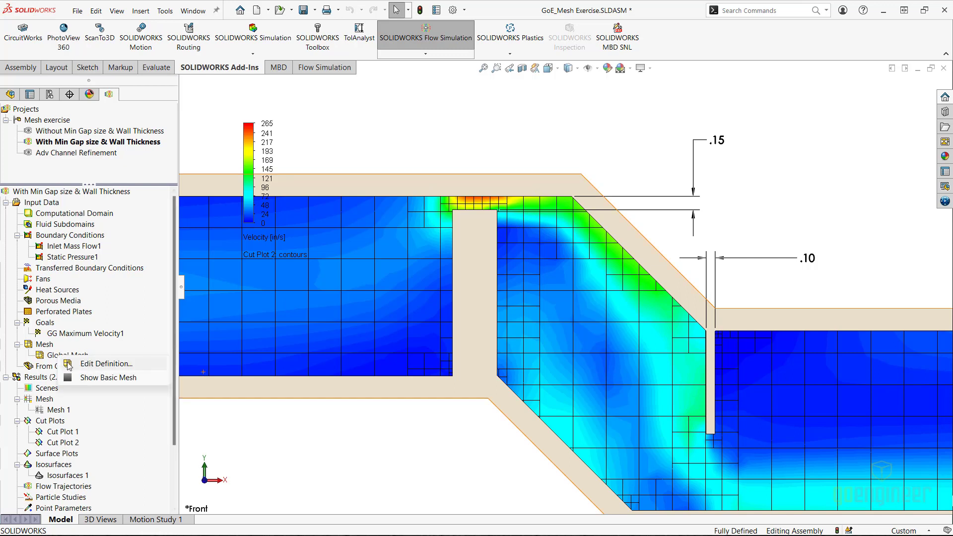
left_click(70, 365)
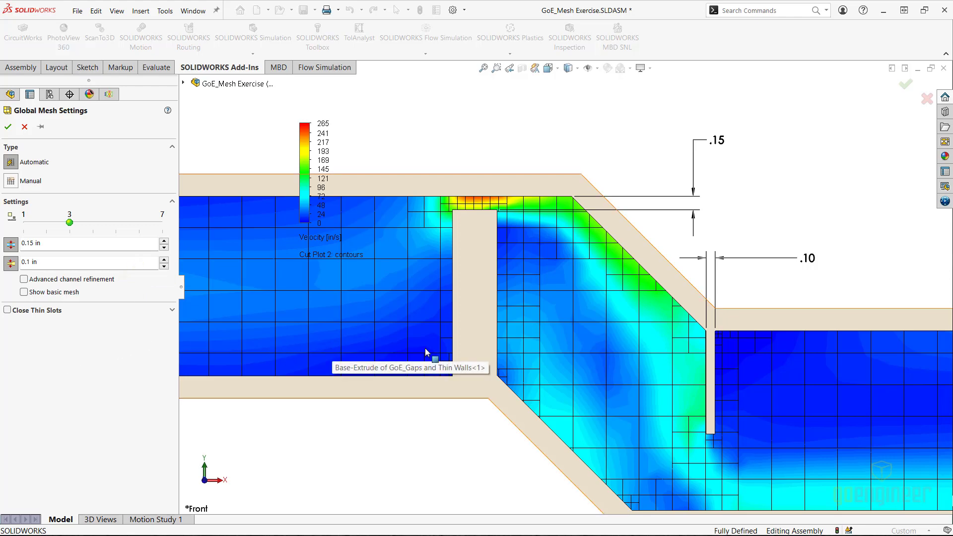
key("z")
key("z")
middle_click_drag(428, 334, 412, 431, "ctrl")
scroll(379, 379, "up", 3)
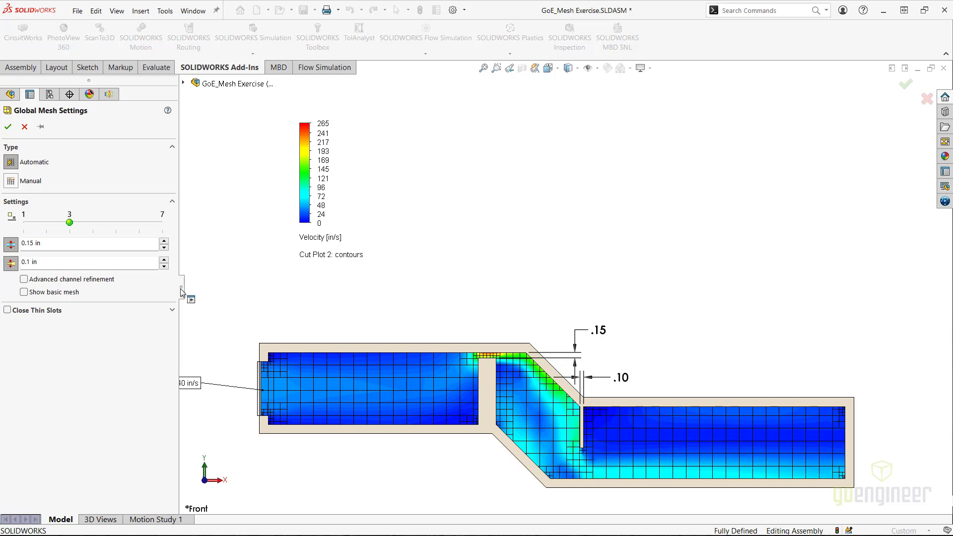
left_click(25, 280)
Step: Confirm the mesh settings and activate the Adv Channel Refinement project
left_click(8, 127)
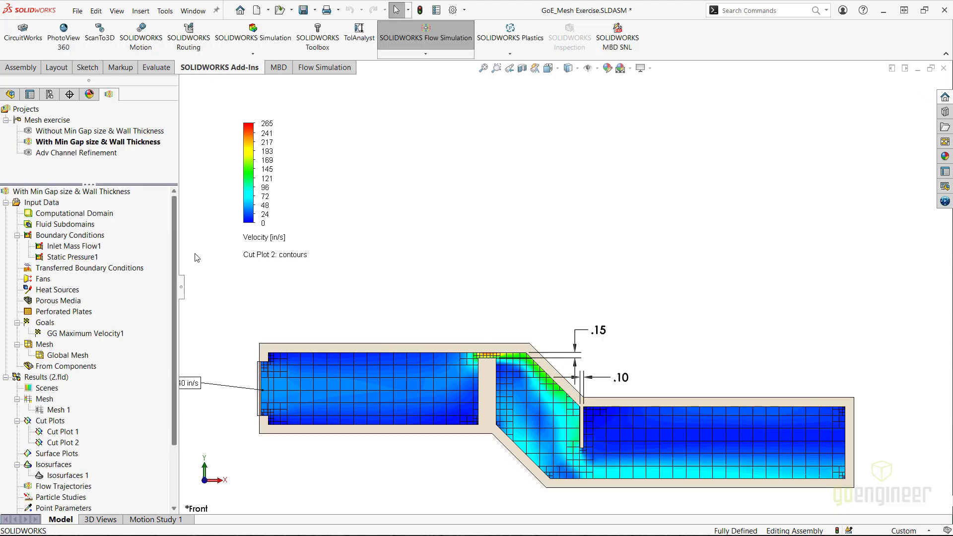
left_click(68, 153)
right_click(68, 153)
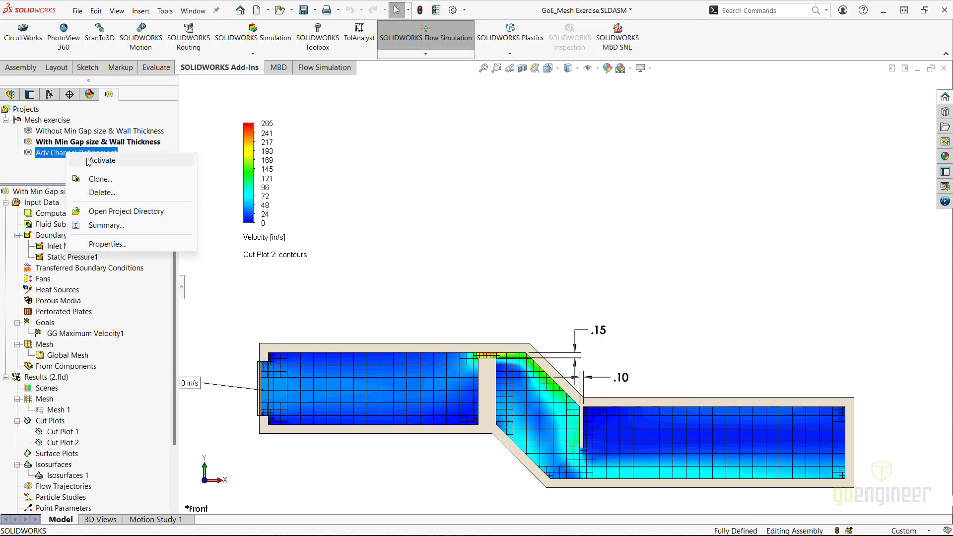
left_click(89, 159)
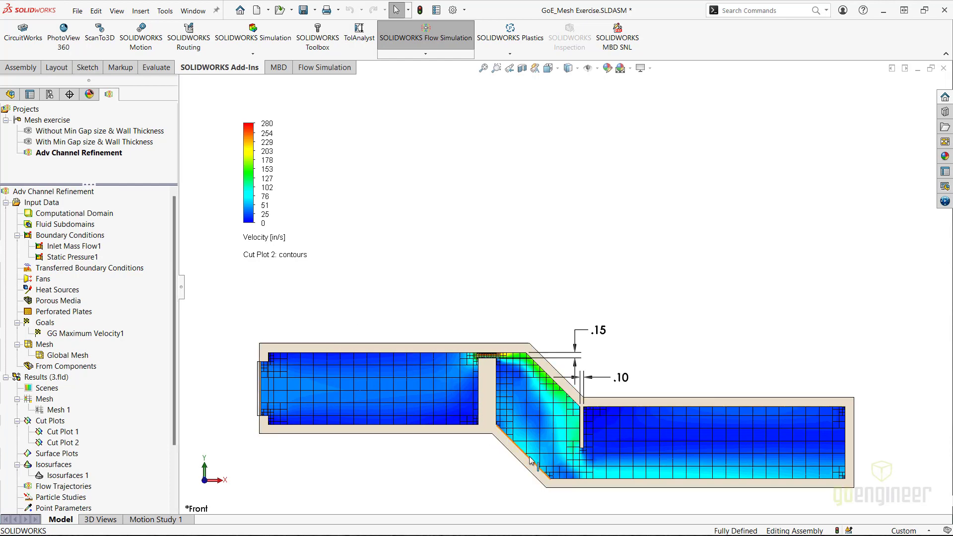
Step: Zoom in on the thin gap's refined cells, then fit the whole channel in view
scroll(502, 452, "down", 4)
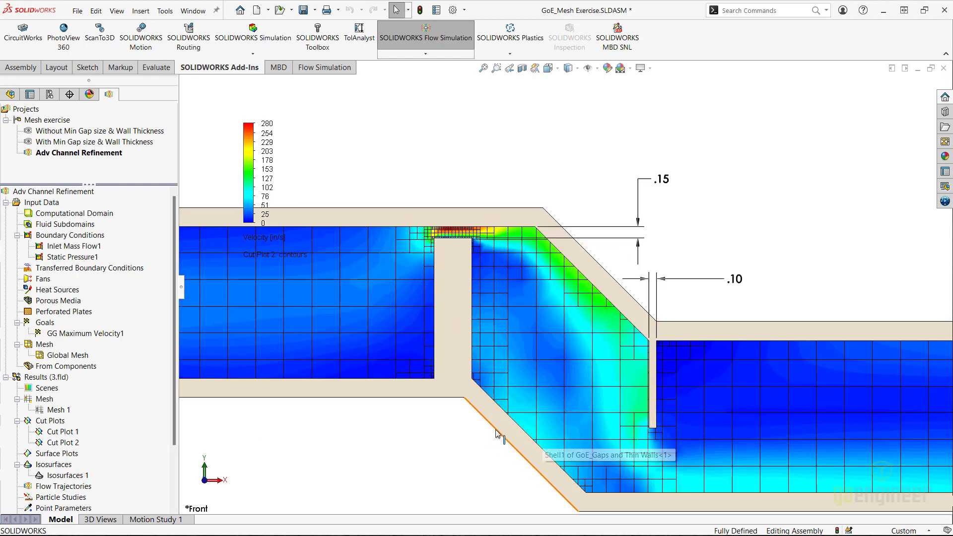
scroll(507, 442, "down", 2)
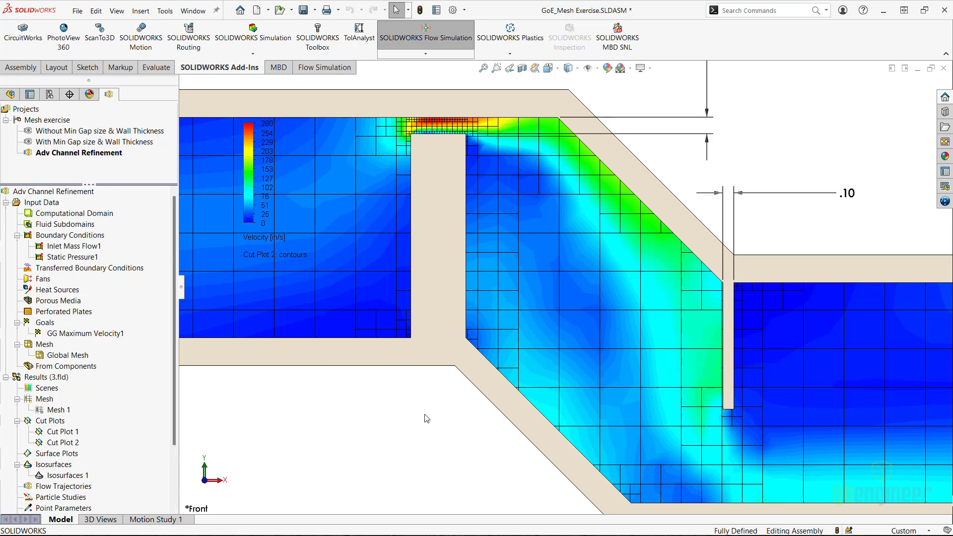
middle_click_drag(431, 361, 442, 433, "ctrl")
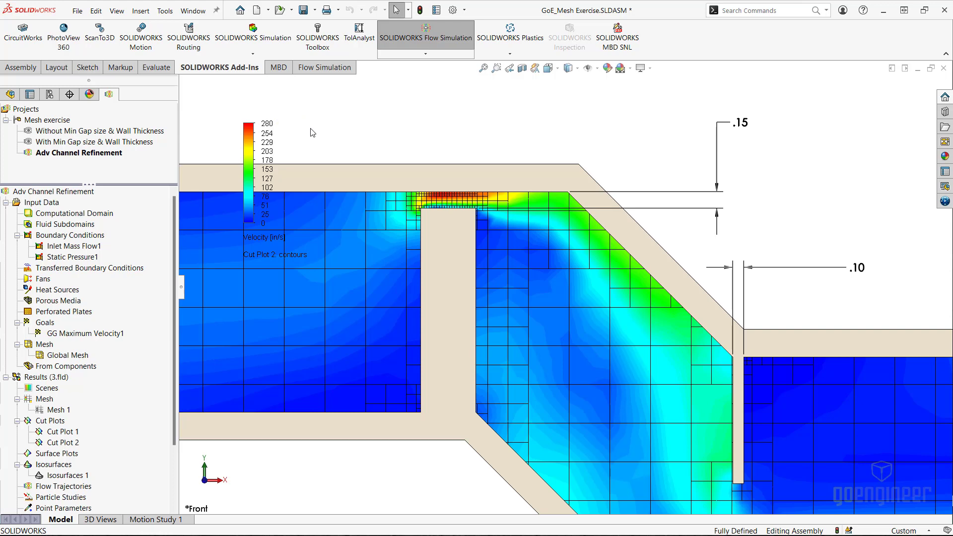
key("f")
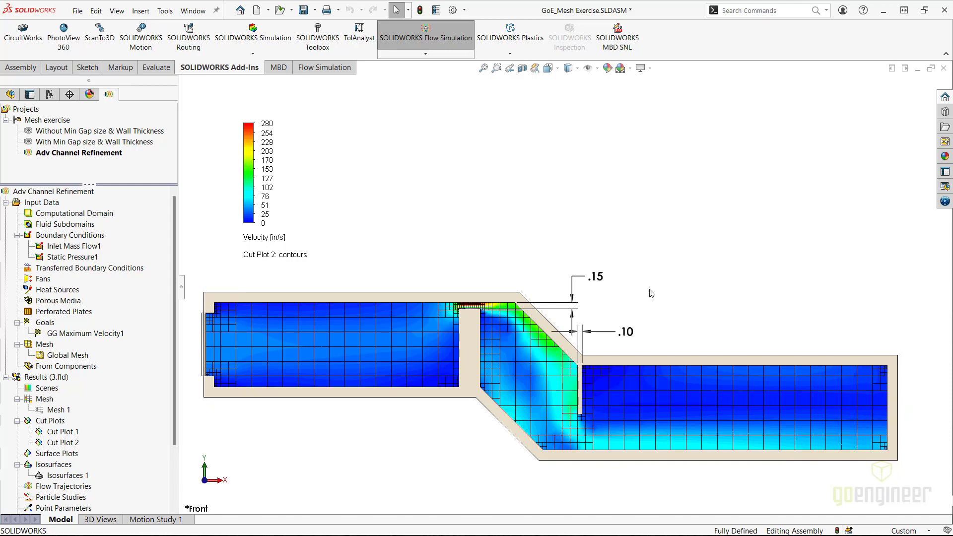
right_click(44, 347)
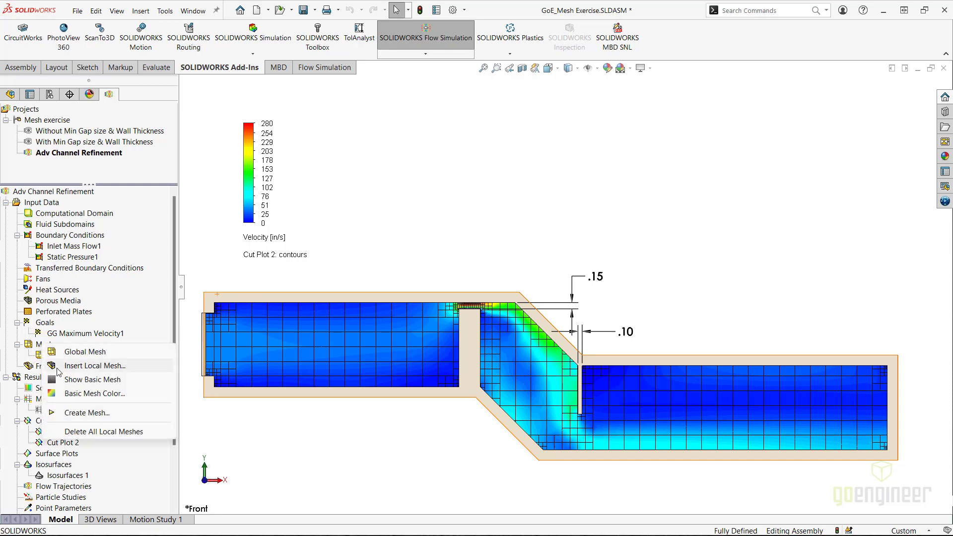
left_click(197, 295)
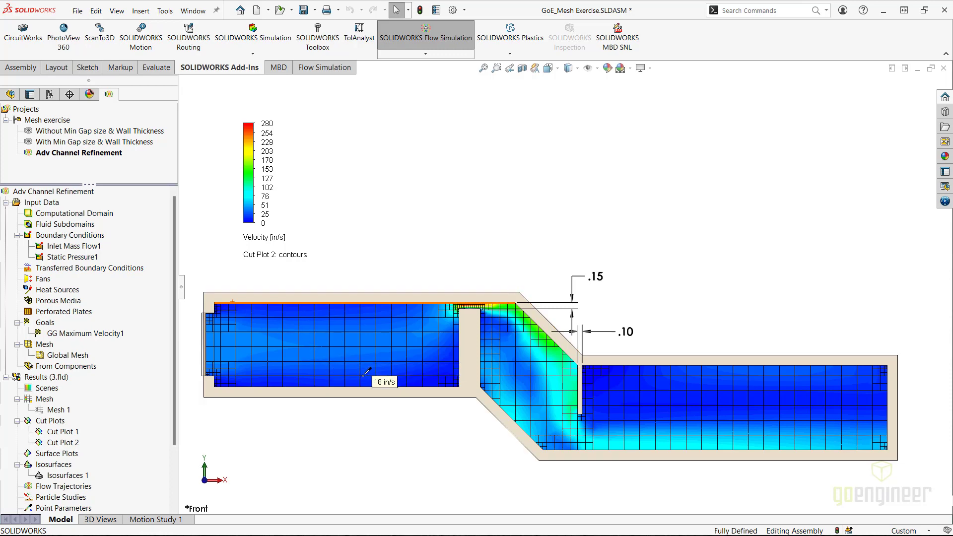
middle_click_drag(370, 370, 384, 332, "ctrl")
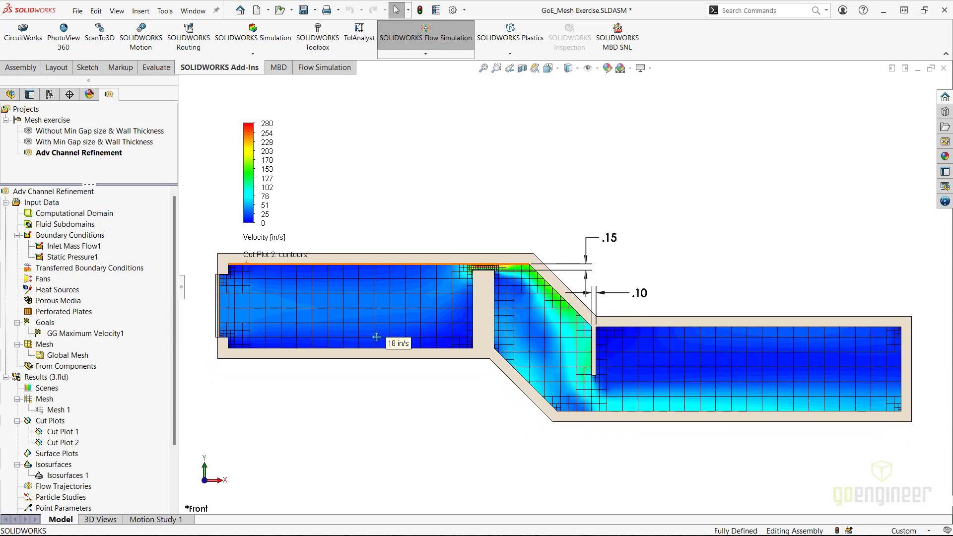